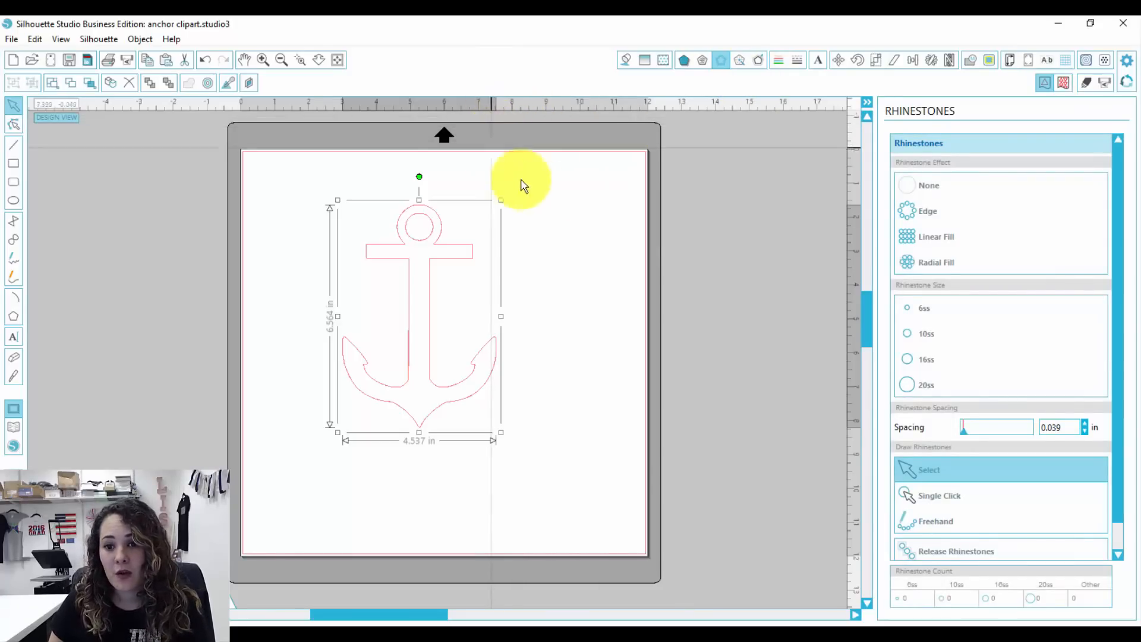
- Apply a 10ss linear rhinestone fill to the anchor and enlarge it to about 6.15 × 8.9 in, centred on the page
left_click(940, 242)
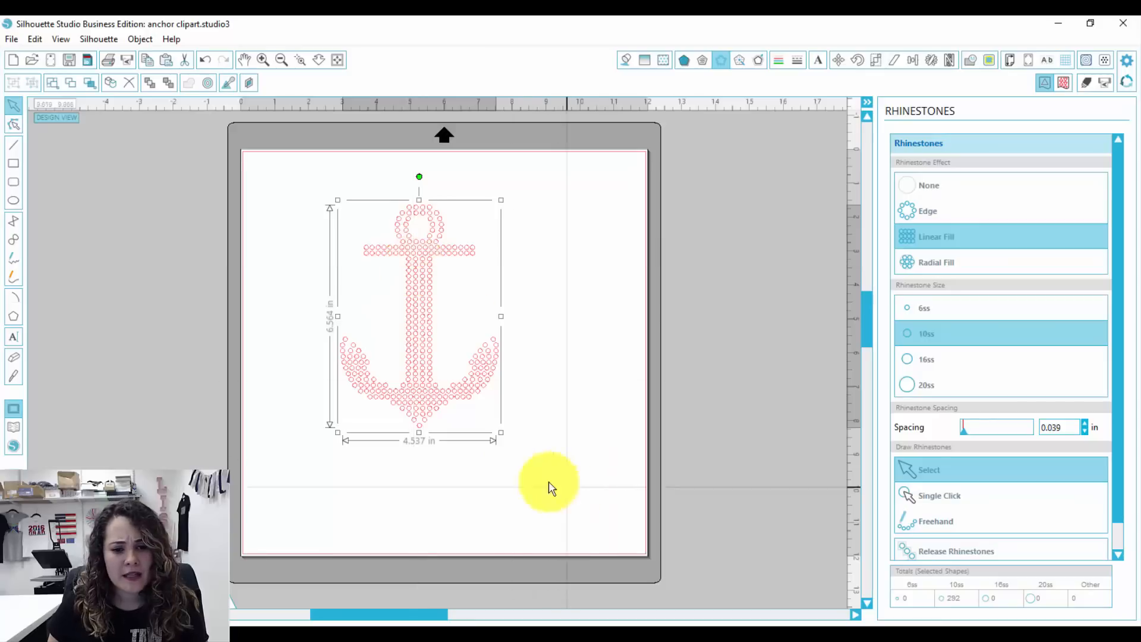
left_click_drag(519, 456, 574, 501)
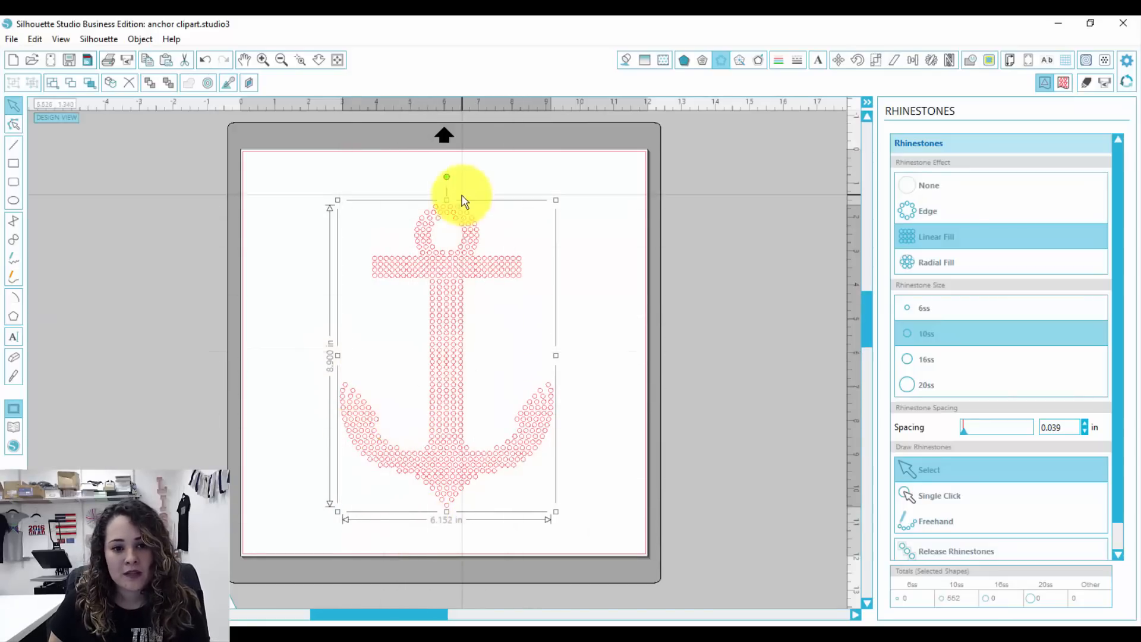
left_click_drag(450, 331, 443, 299)
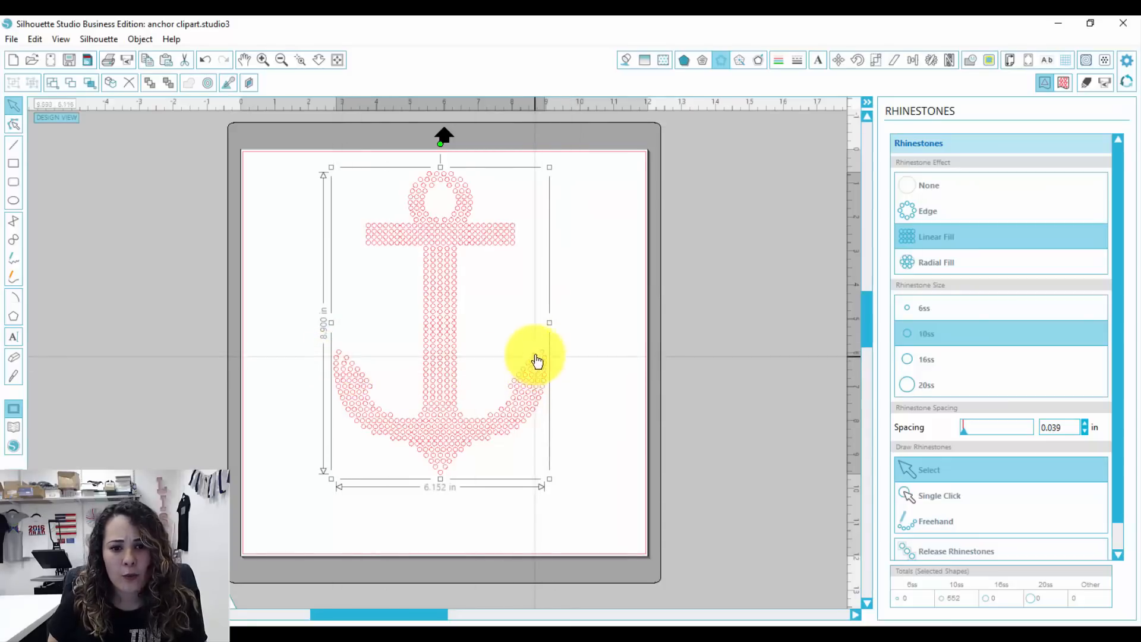
- Release the anchor's rhinestones and reposition the end stones of its right arm to form an even, pointed tip
left_click(965, 552)
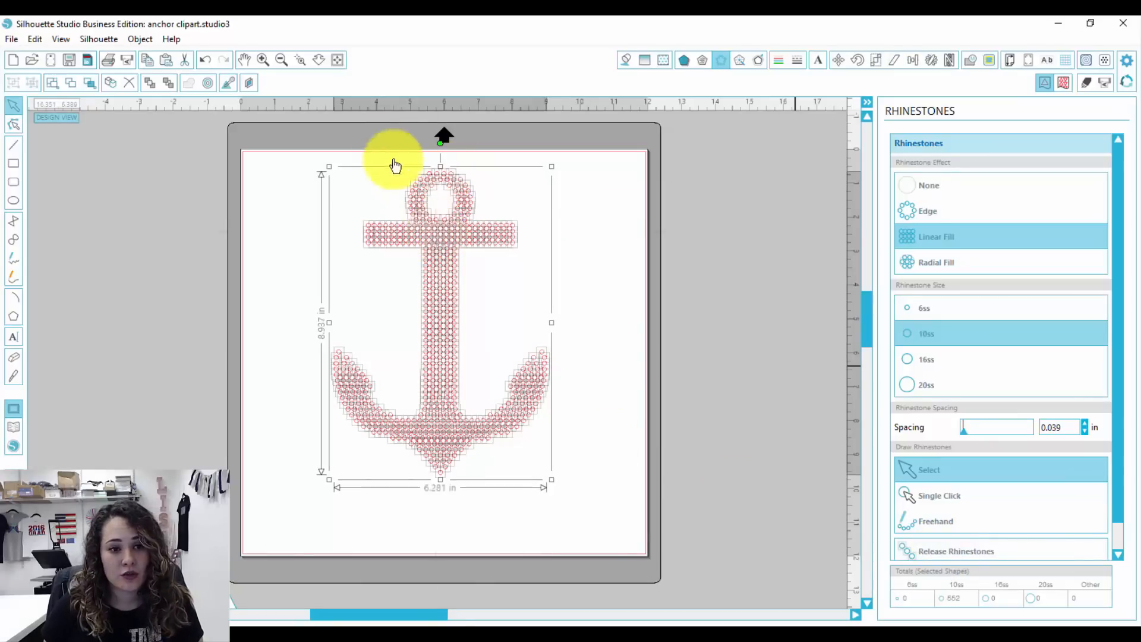
left_click(300, 59)
left_click_drag(498, 312, 573, 395)
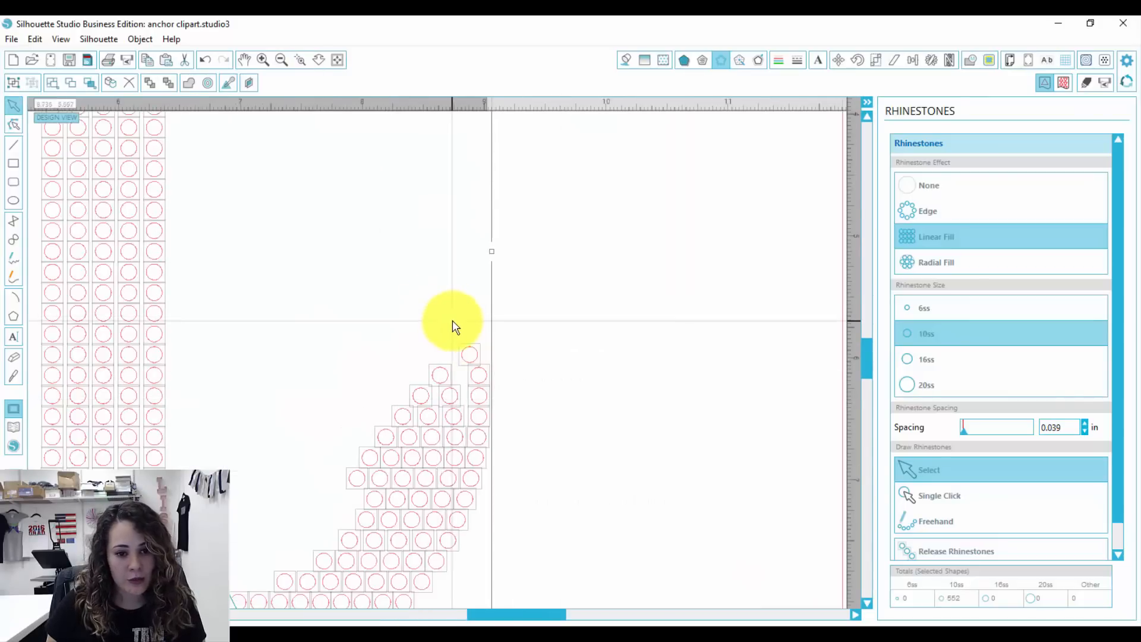
left_click(473, 337)
mouse_move(456, 339)
left_mouse_down()
mouse_move(486, 383)
mouse_move(469, 384)
mouse_move(462, 360)
left_mouse_up()
left_click(477, 349)
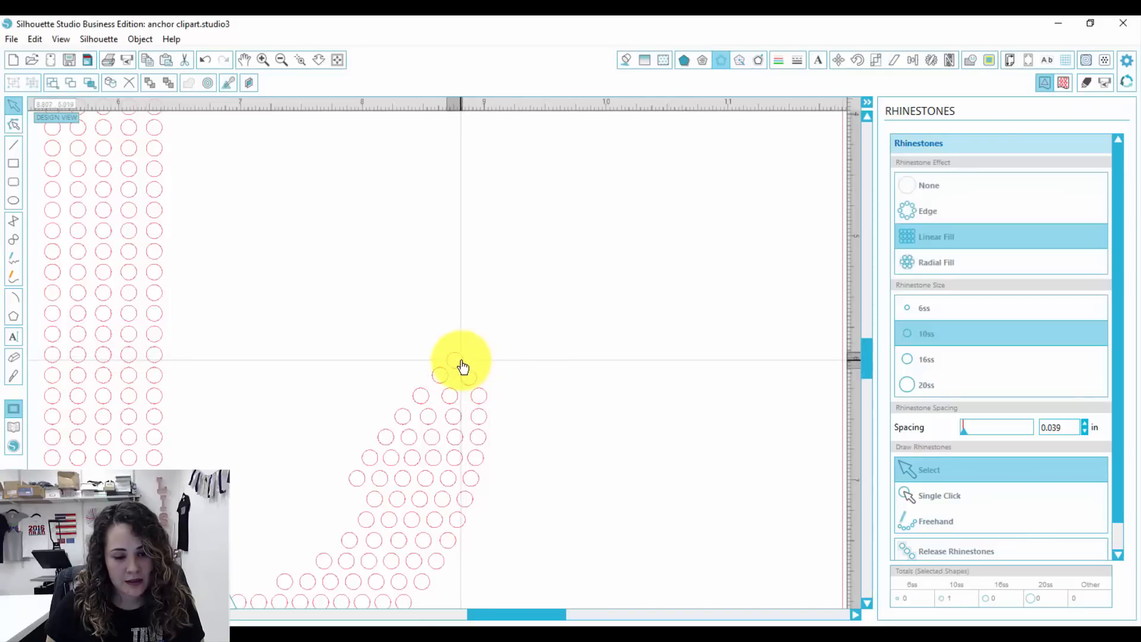
left_click(552, 350)
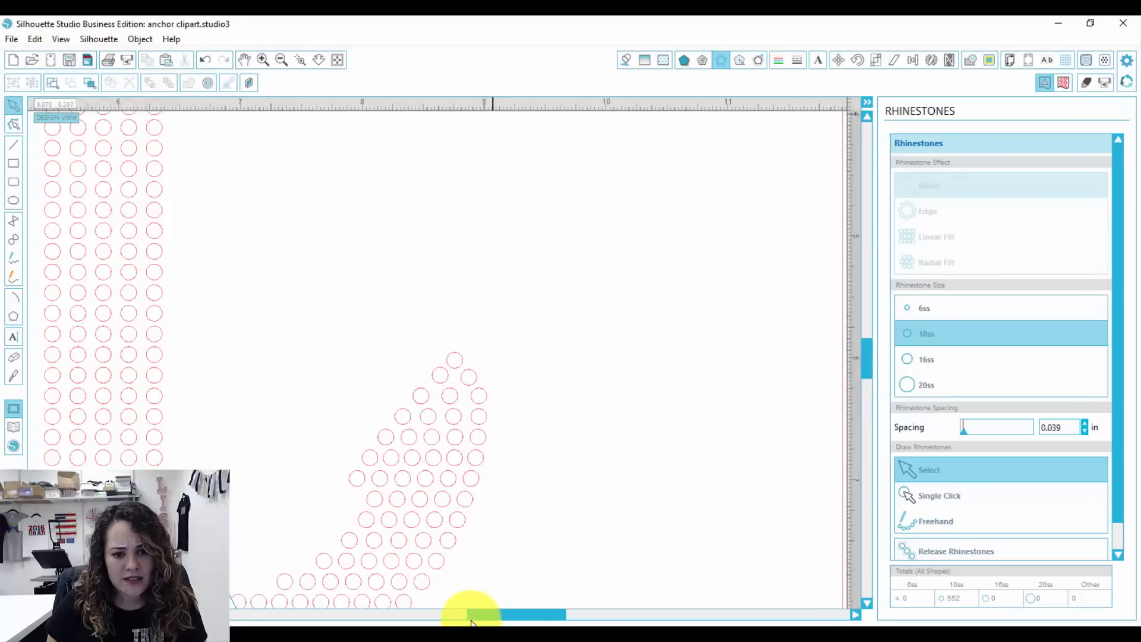
- Reposition the end stones of the anchor's left arm to form an even, pointed tip
left_click_drag(443, 615, 324, 612)
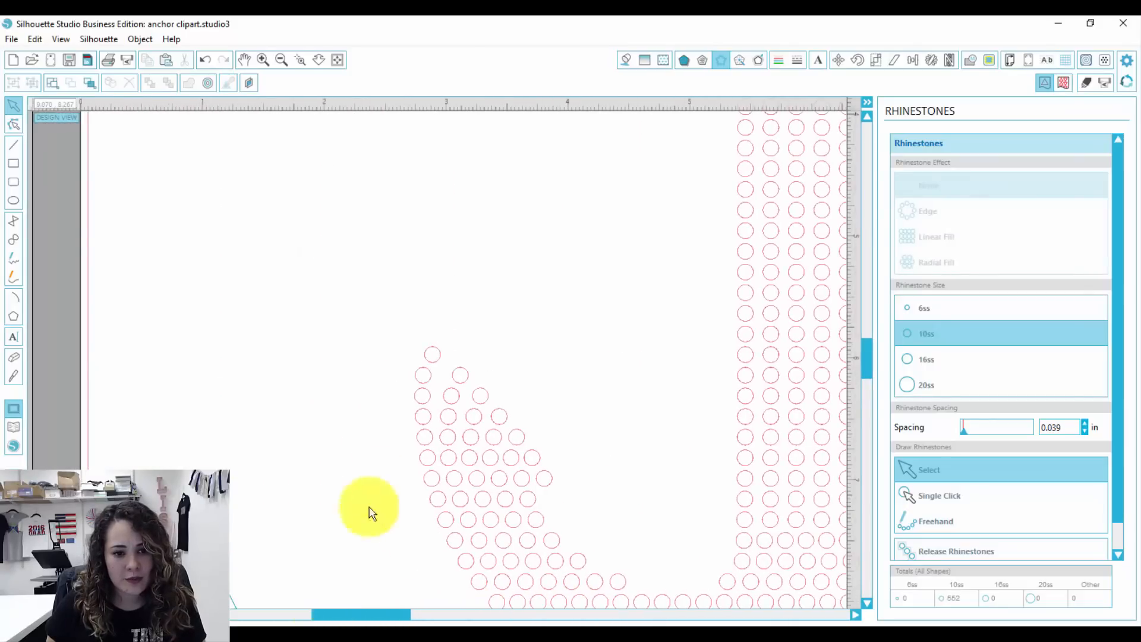
left_click_drag(414, 320, 450, 357)
left_click(454, 323)
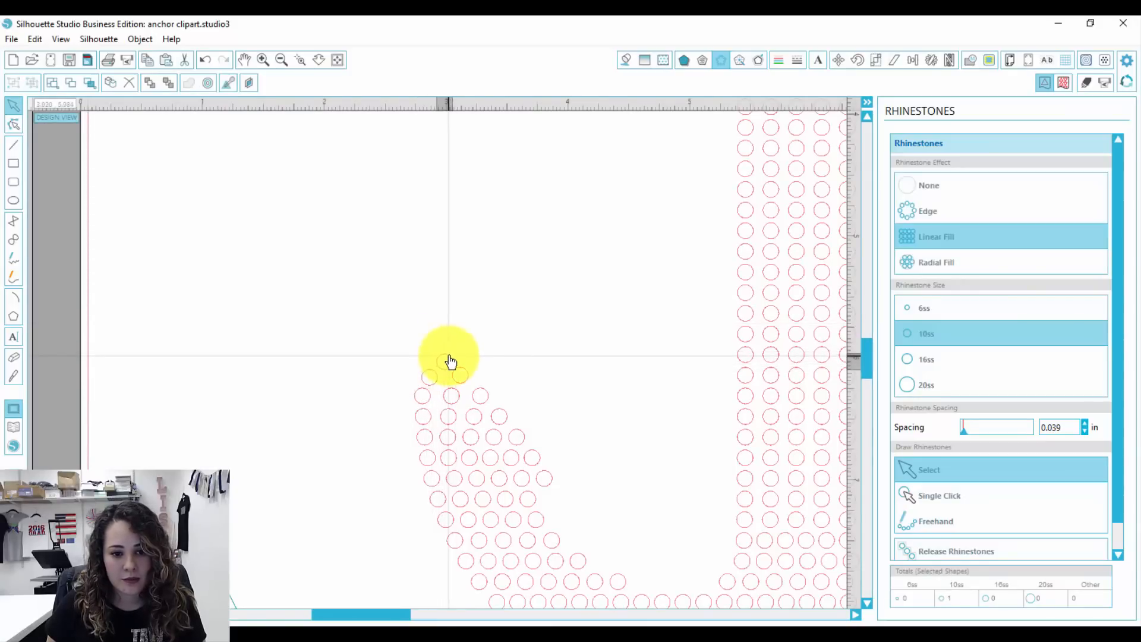
left_click(495, 344)
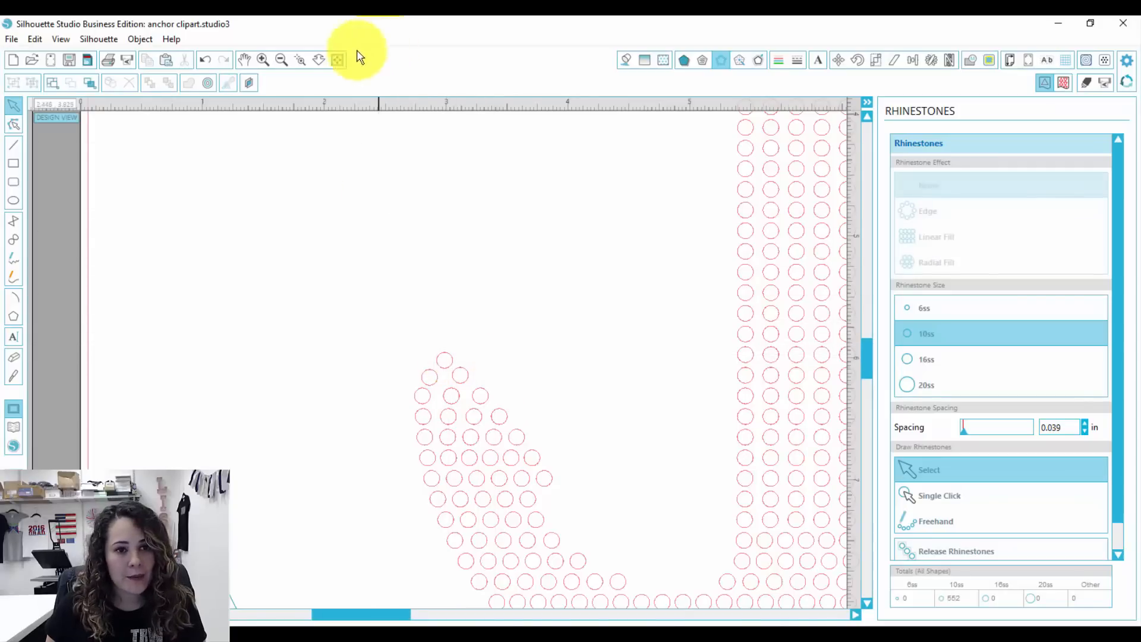
- Group all the rhinestones of the anchor into one object
left_click(337, 61)
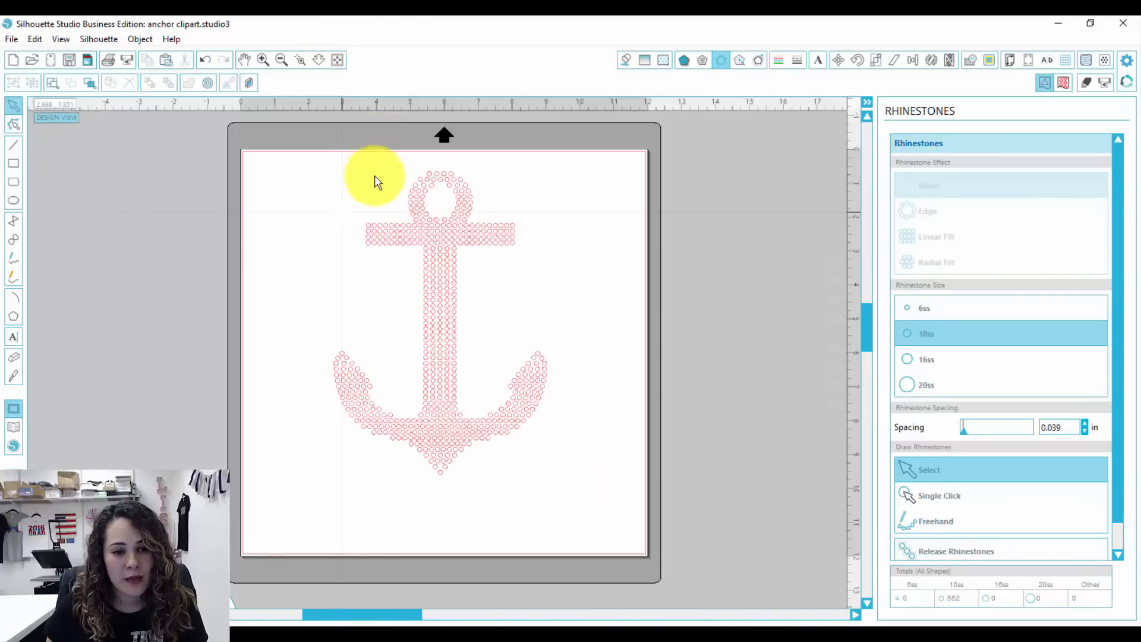
left_click_drag(297, 168, 586, 498)
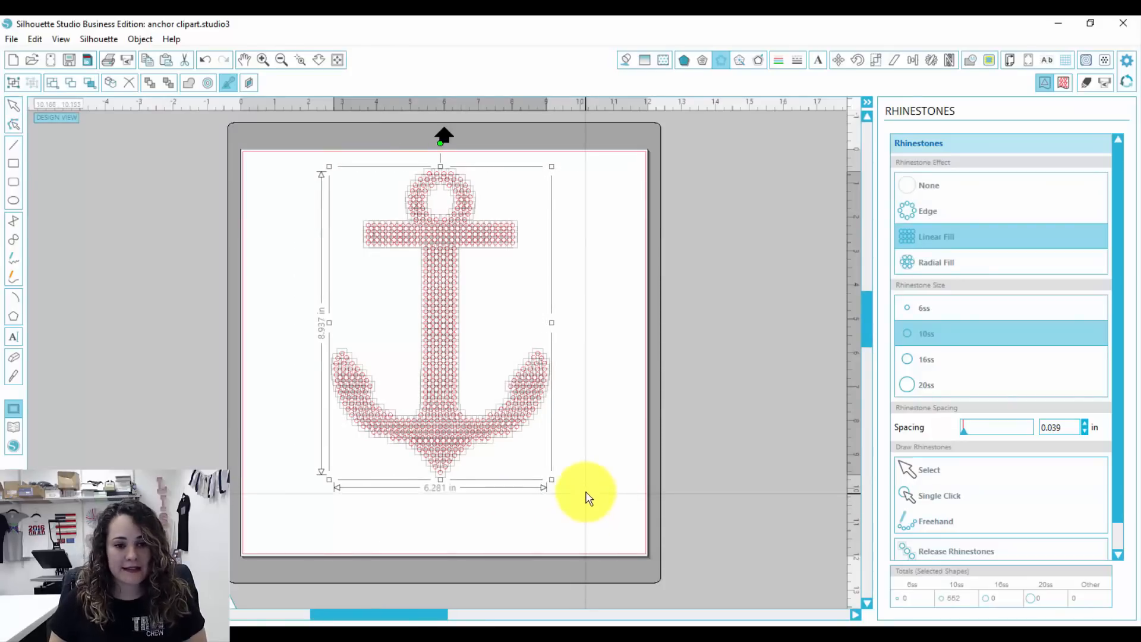
key("ctrl+g")
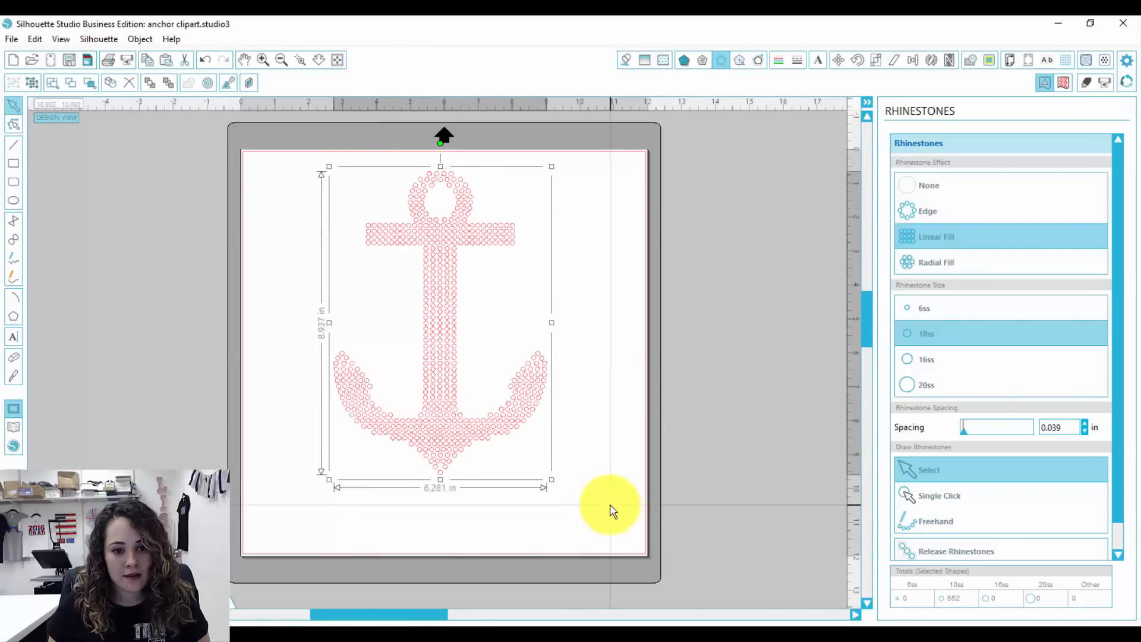
left_click(596, 351)
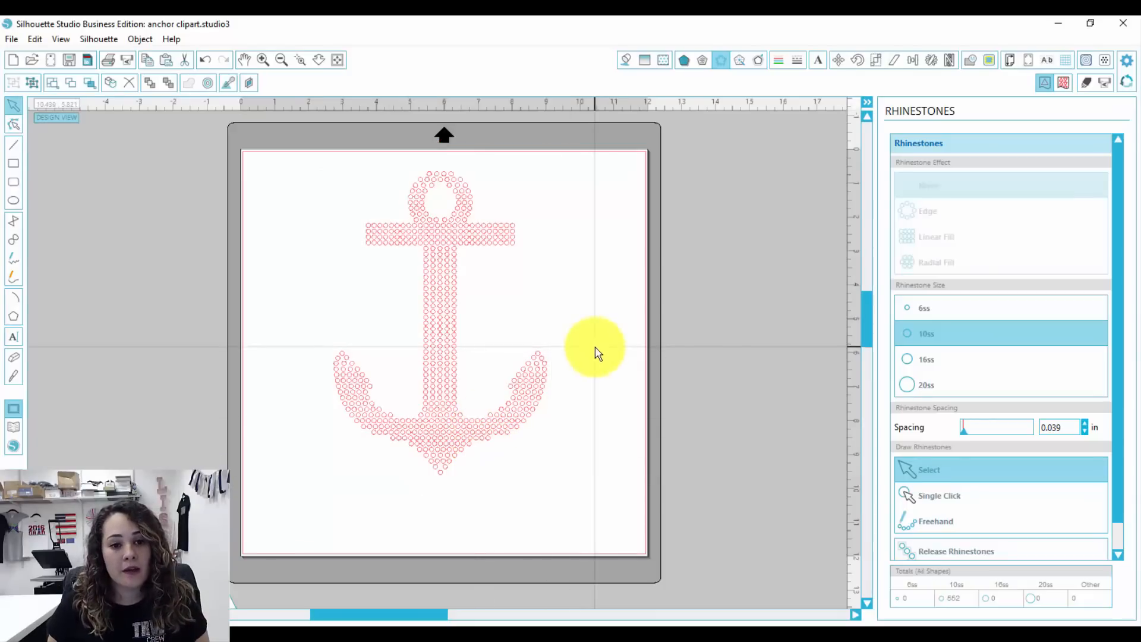
- Draw a rectangle about 7.68 in wide around the whole rhinestone anchor
left_click(13, 163)
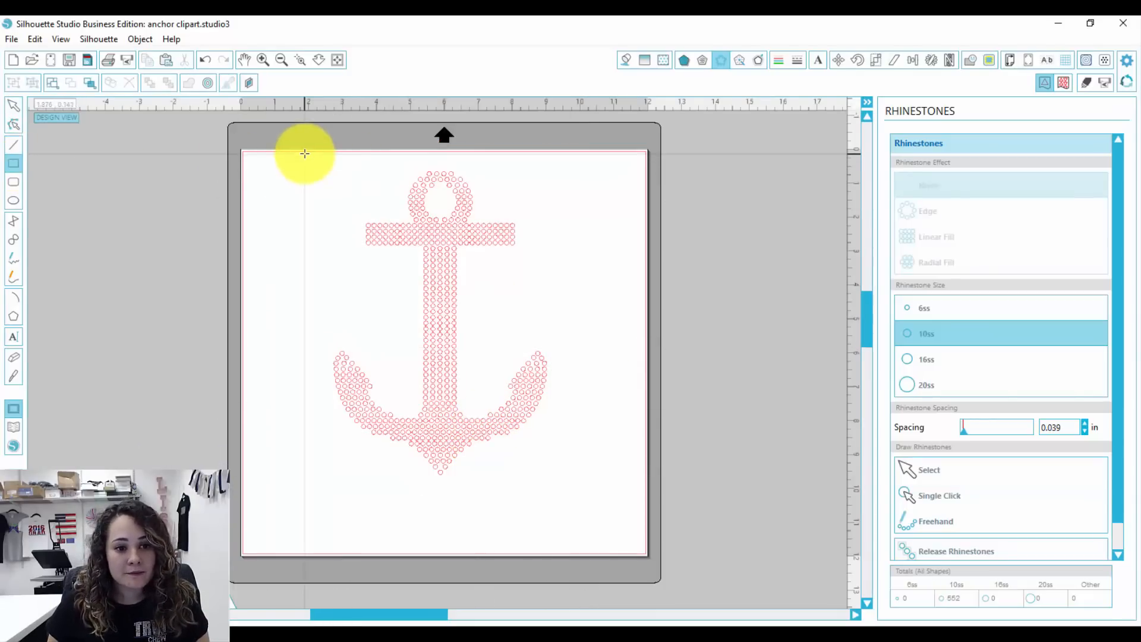
left_click_drag(304, 153, 567, 489)
left_click(12, 109)
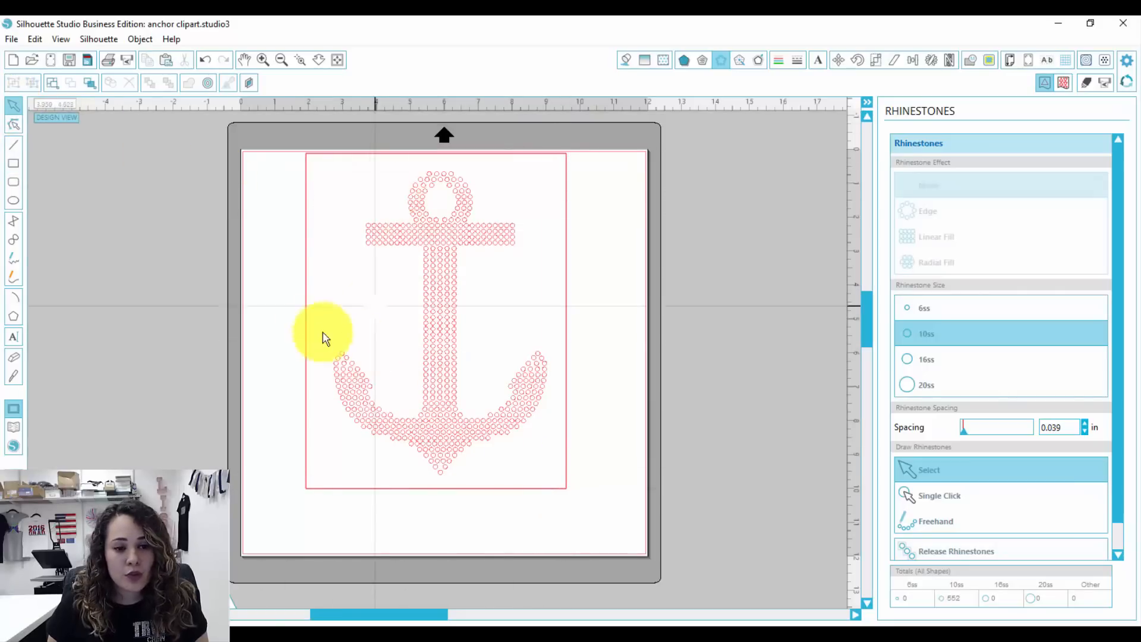
- Tighten the rectangle around the anchor on all four sides, to about 7.11 in wide and 9.55 in tall
left_click(304, 299)
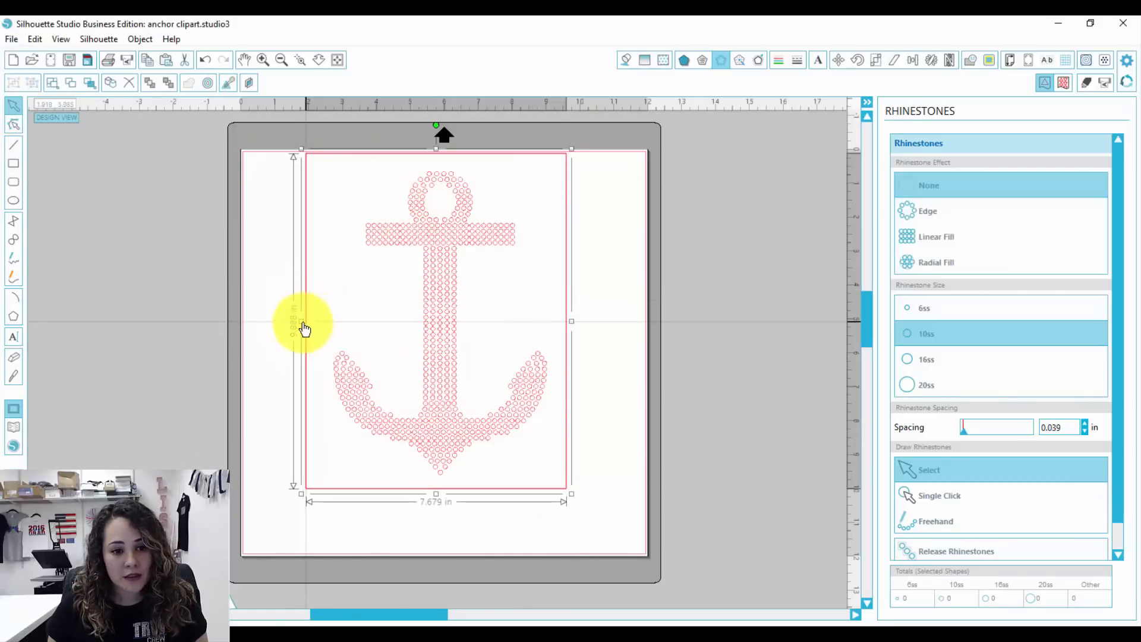
left_click_drag(301, 320, 318, 320)
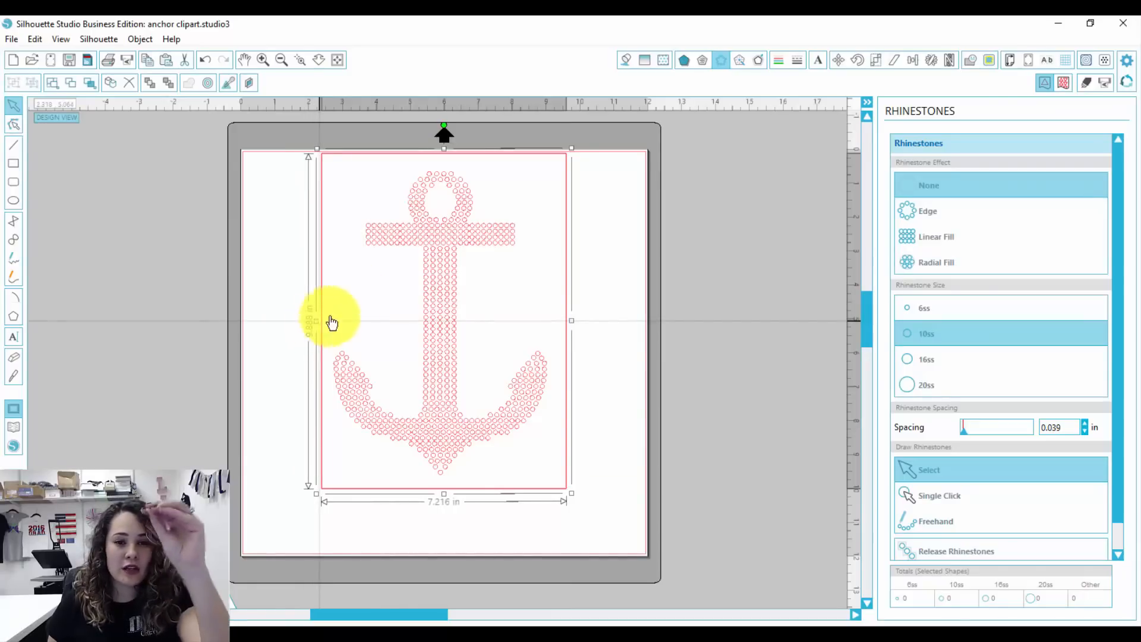
left_click_drag(444, 148, 443, 154)
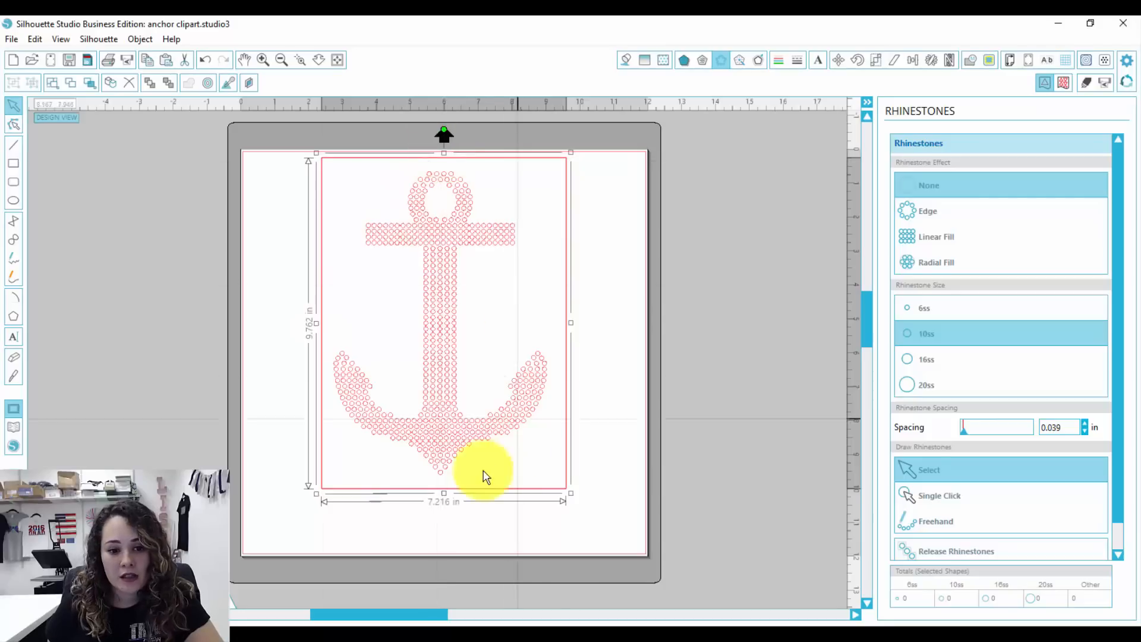
left_click_drag(444, 491, 443, 486)
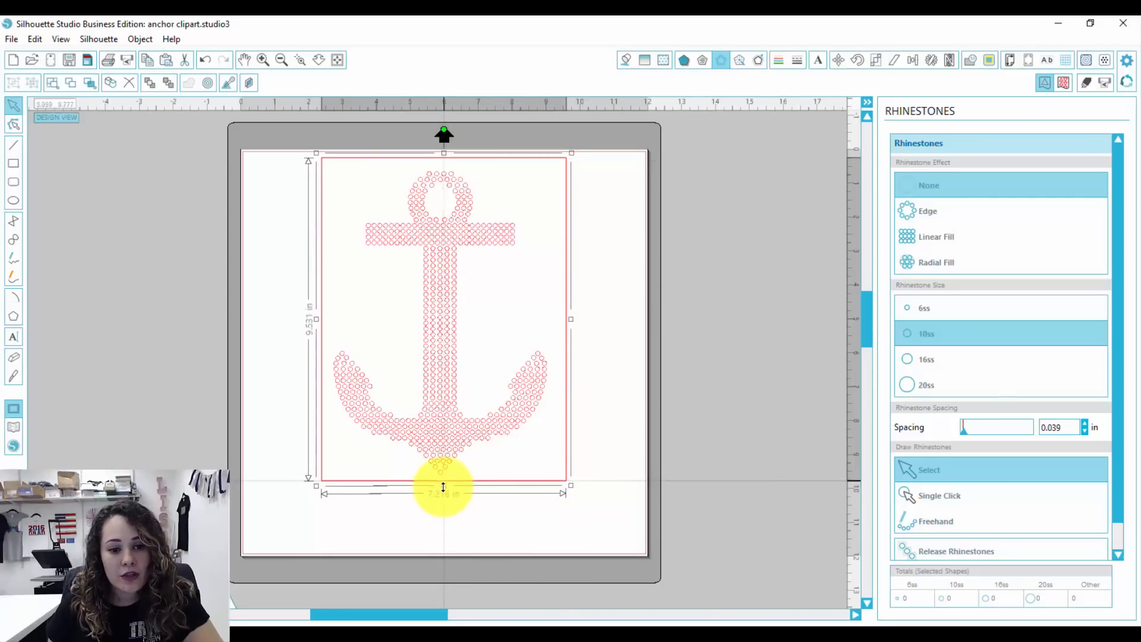
left_click_drag(571, 318, 569, 319)
left_click(605, 397)
- Rotate the anchor and its rectangle together 90° counterclockwise and move them into the upper-left corner of the page
left_click_drag(588, 538, 291, 281)
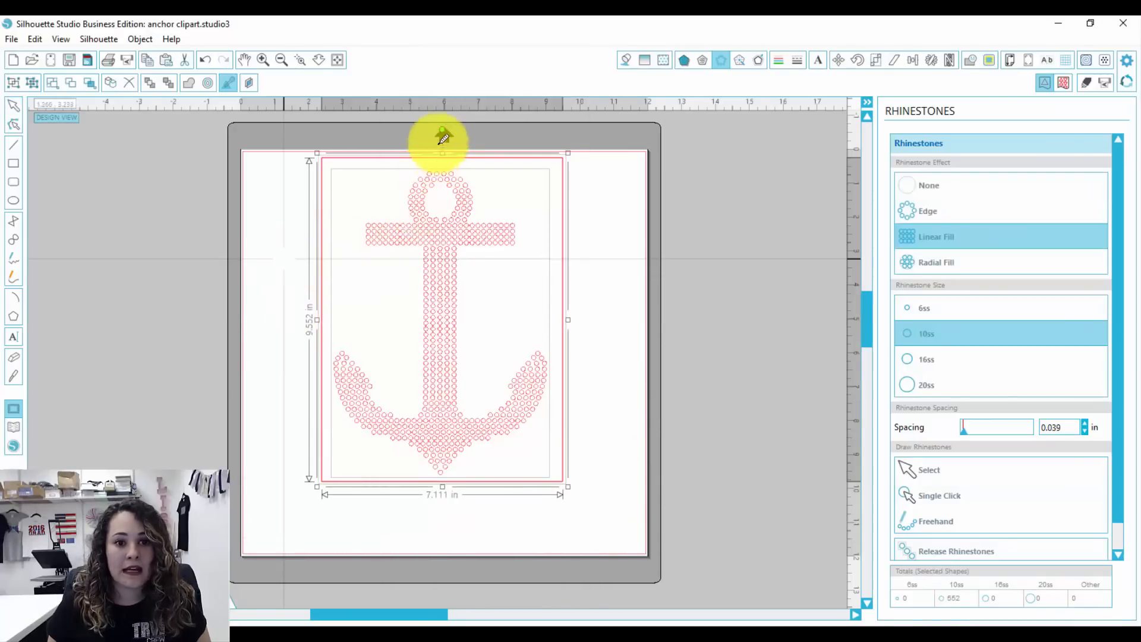
left_click_drag(442, 130, 290, 326)
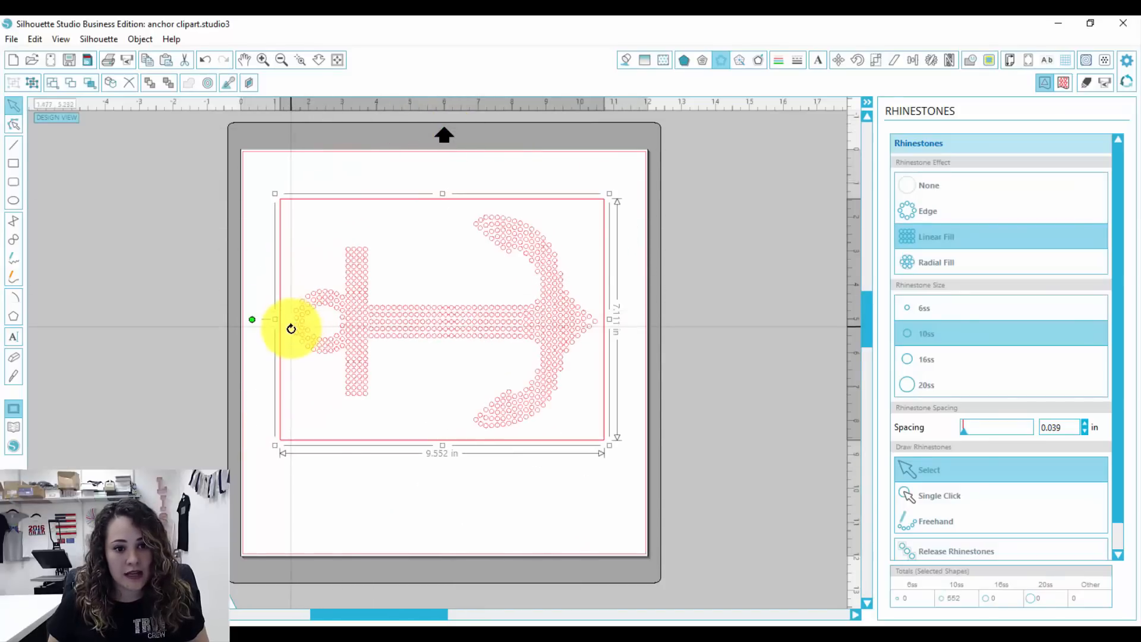
left_click_drag(549, 343, 517, 302)
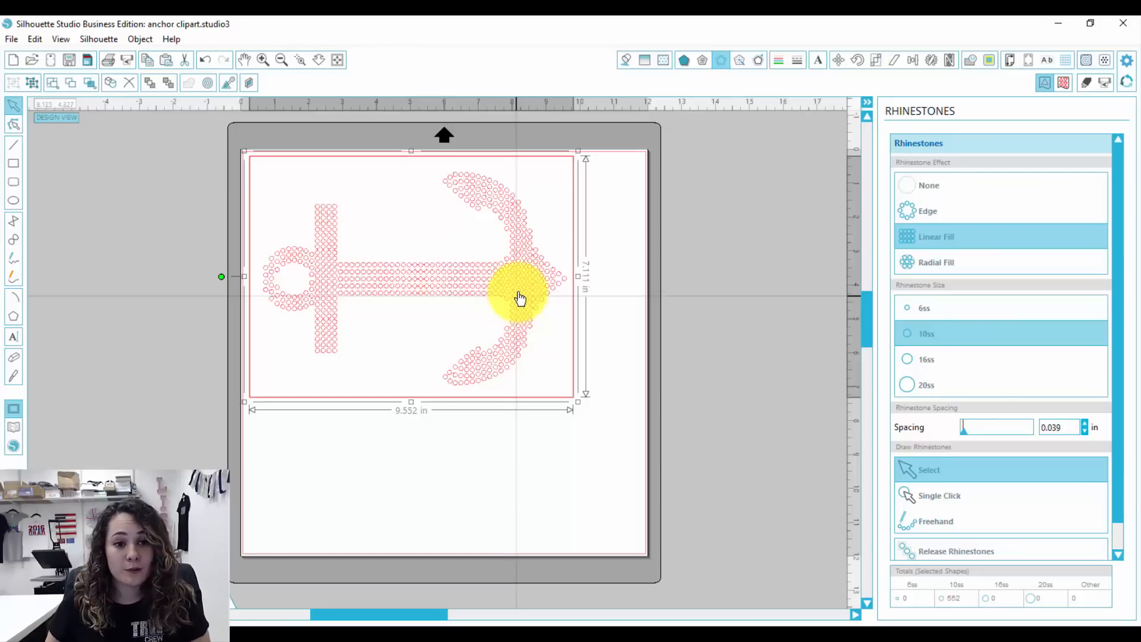
left_click_drag(519, 298, 520, 296)
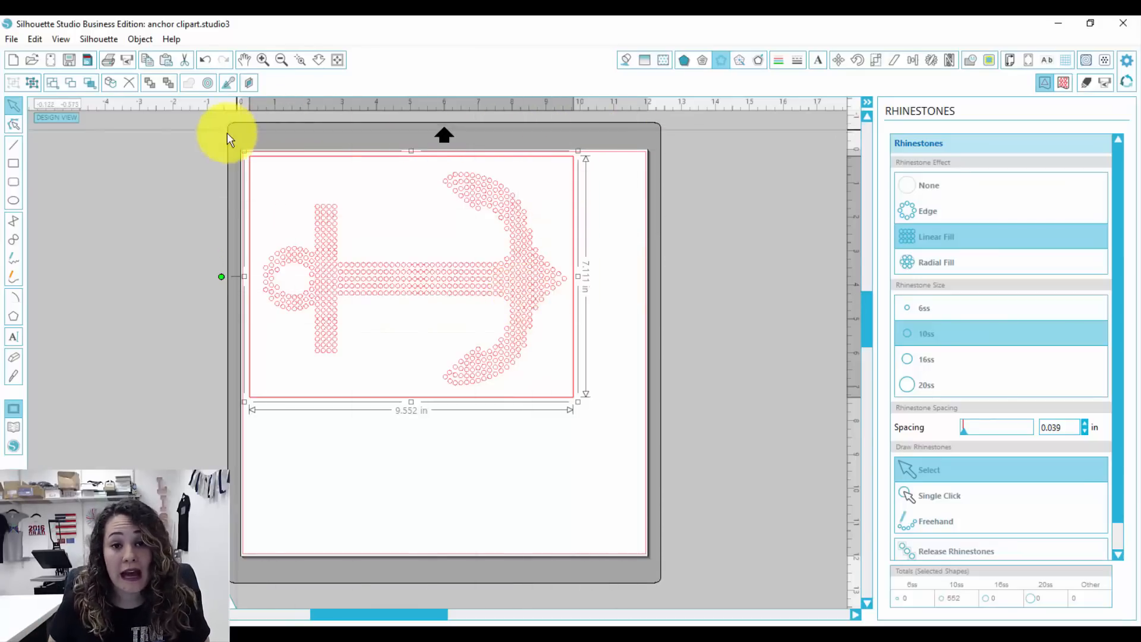
- Try the page with the cutting mat set to None, and restore the CAMEO 12 x 12 in mat
left_click(1009, 60)
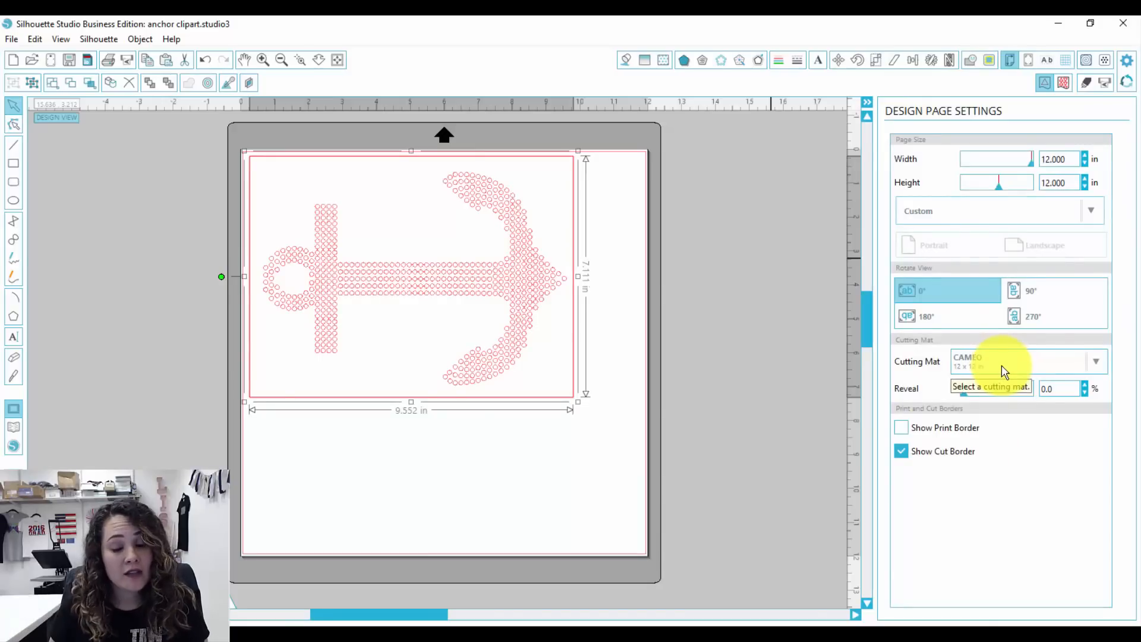
left_click(1003, 362)
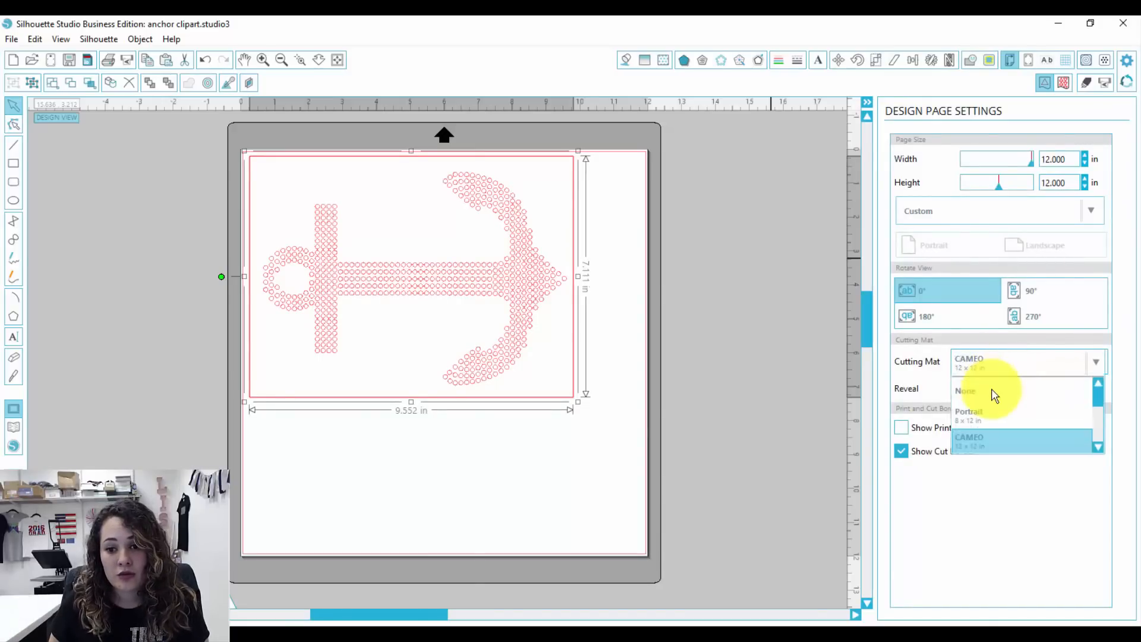
left_click(993, 391)
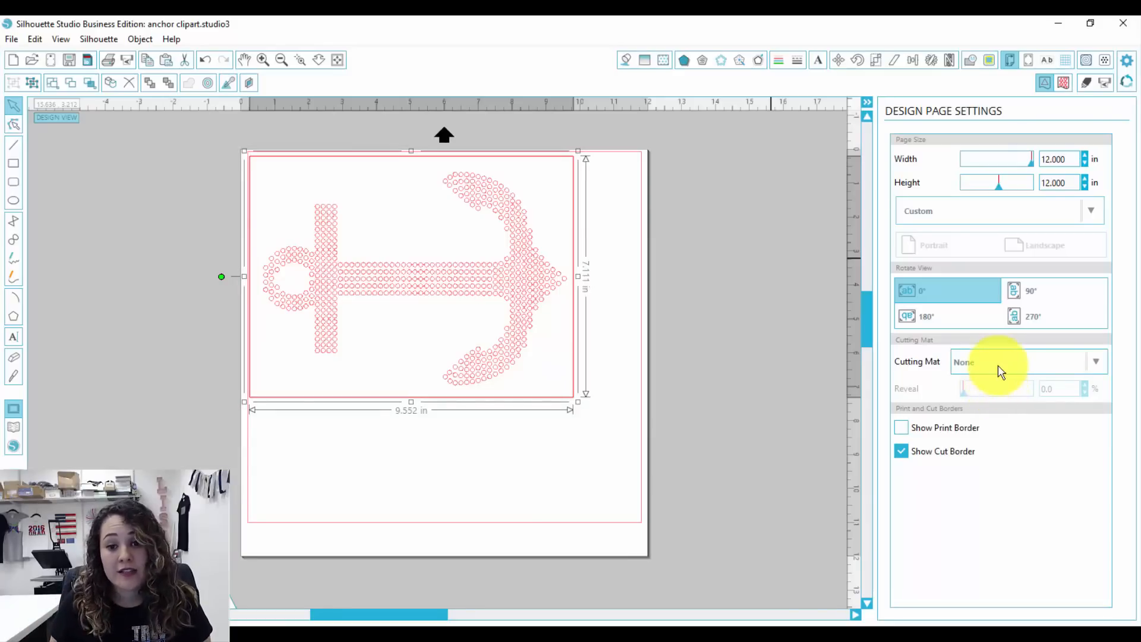
left_click(1000, 368)
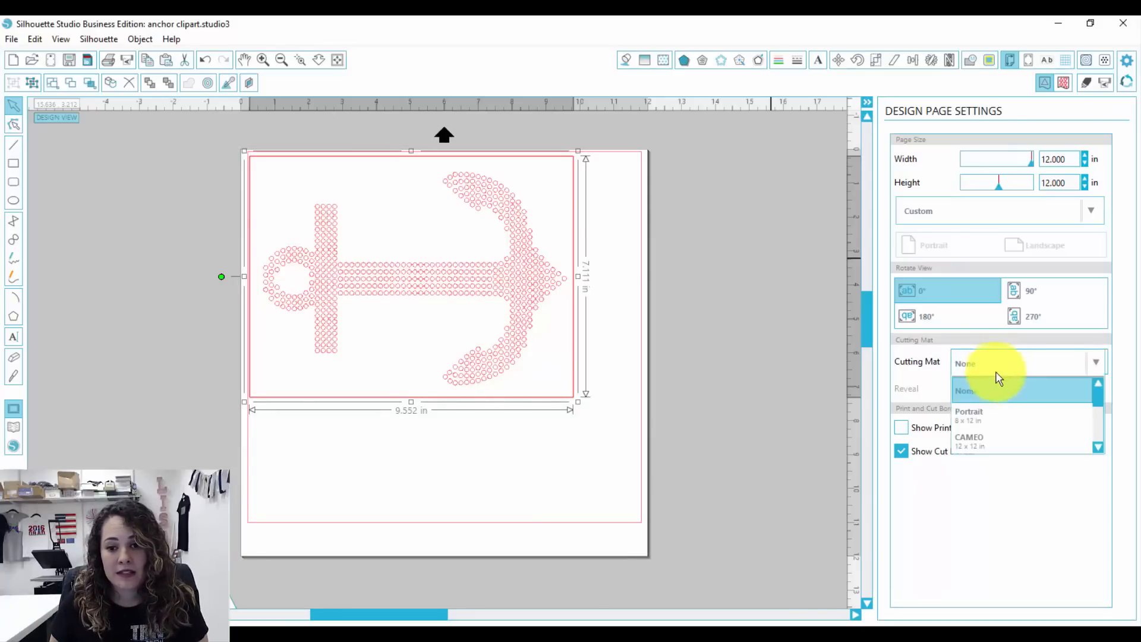
left_click(991, 445)
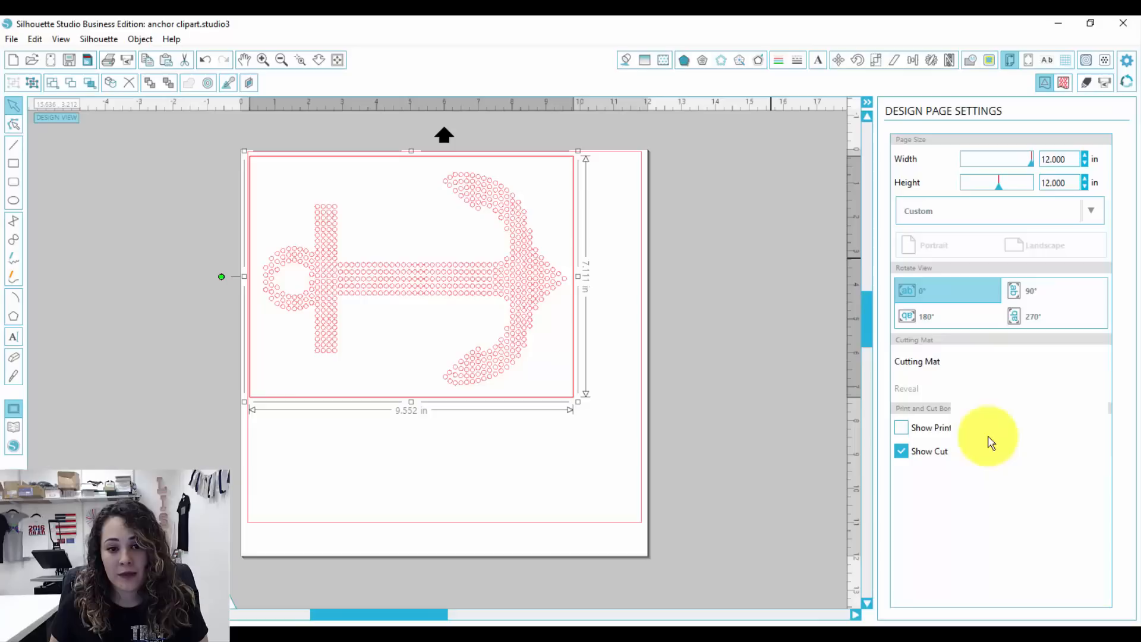
- Set the Tool 1 cutting material to Magic Flock and bring up its blade, speed and thickness settings
left_click(1087, 84)
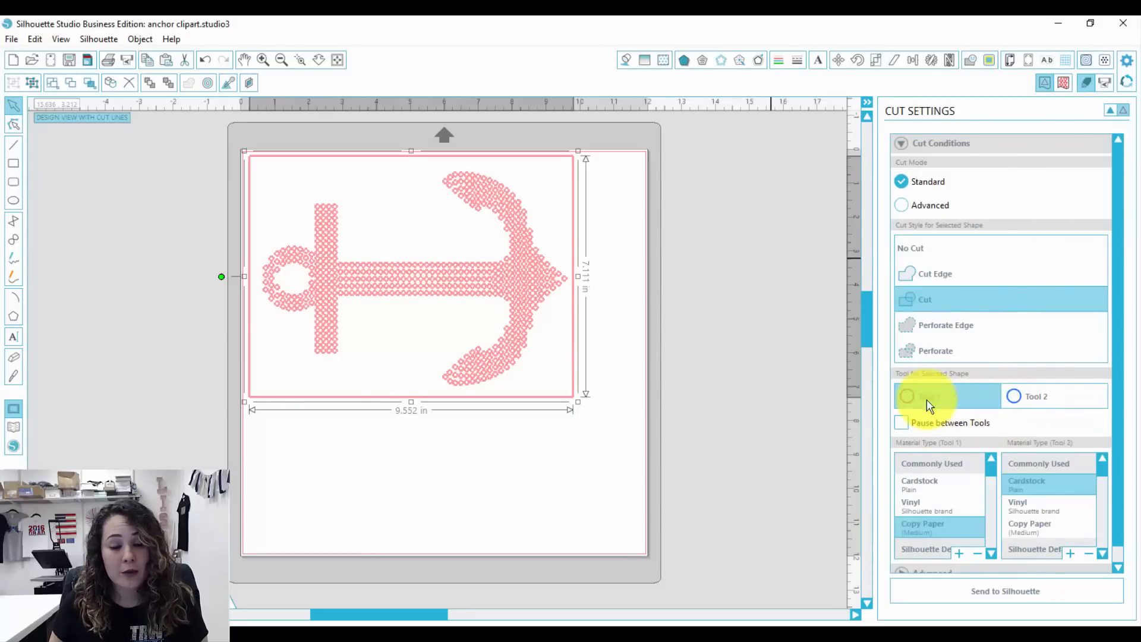
scroll(1121, 288, "down", 1)
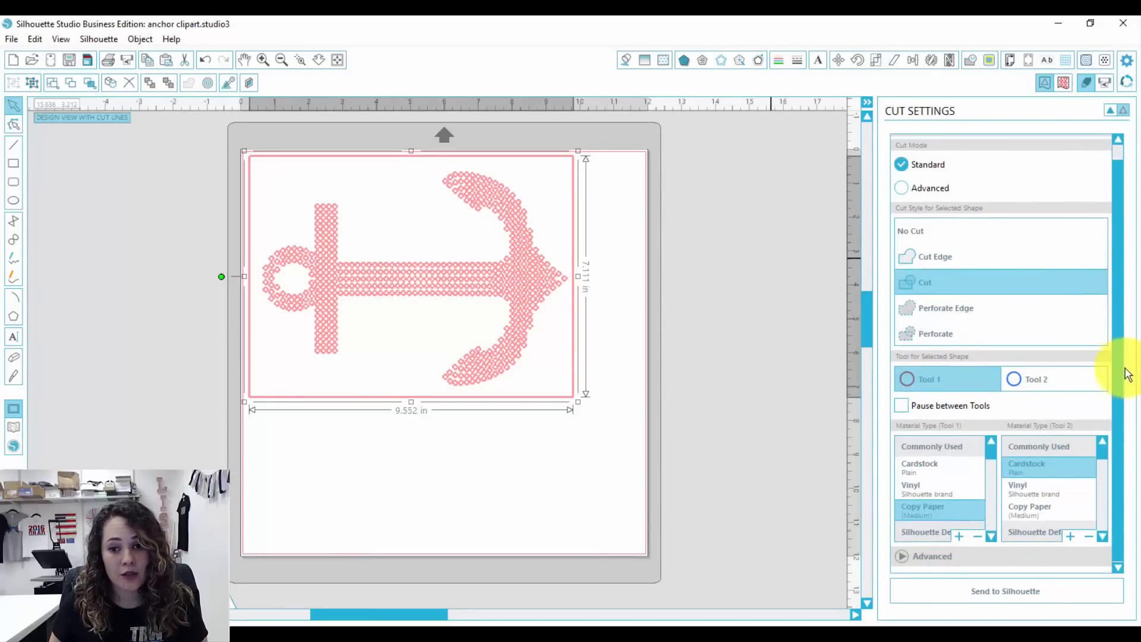
scroll(995, 464, "down", 10)
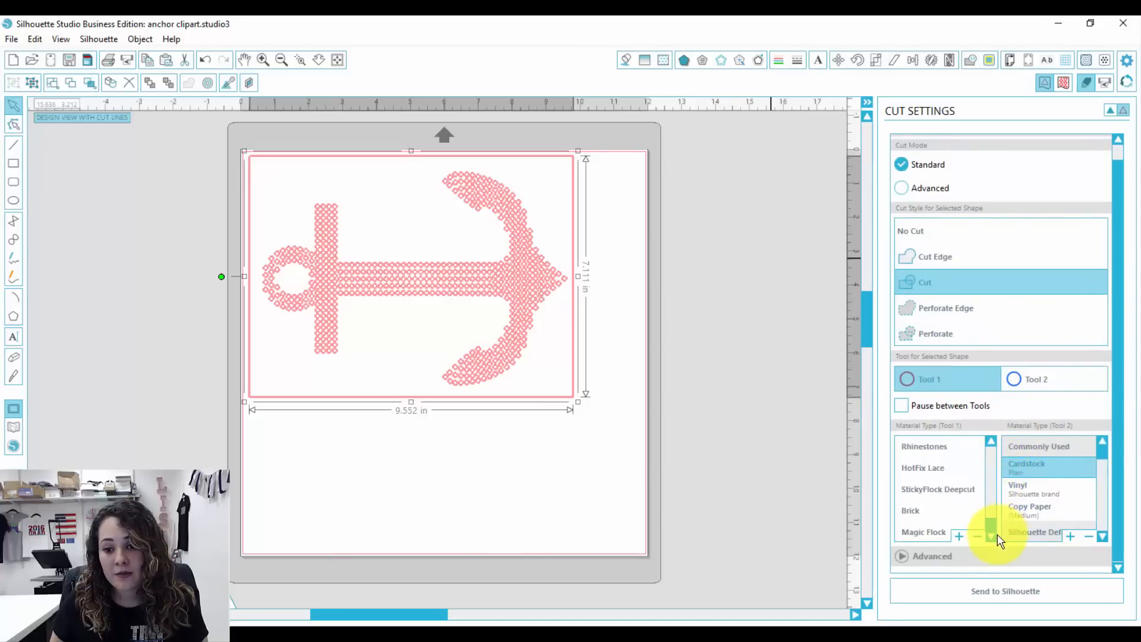
left_click(930, 533)
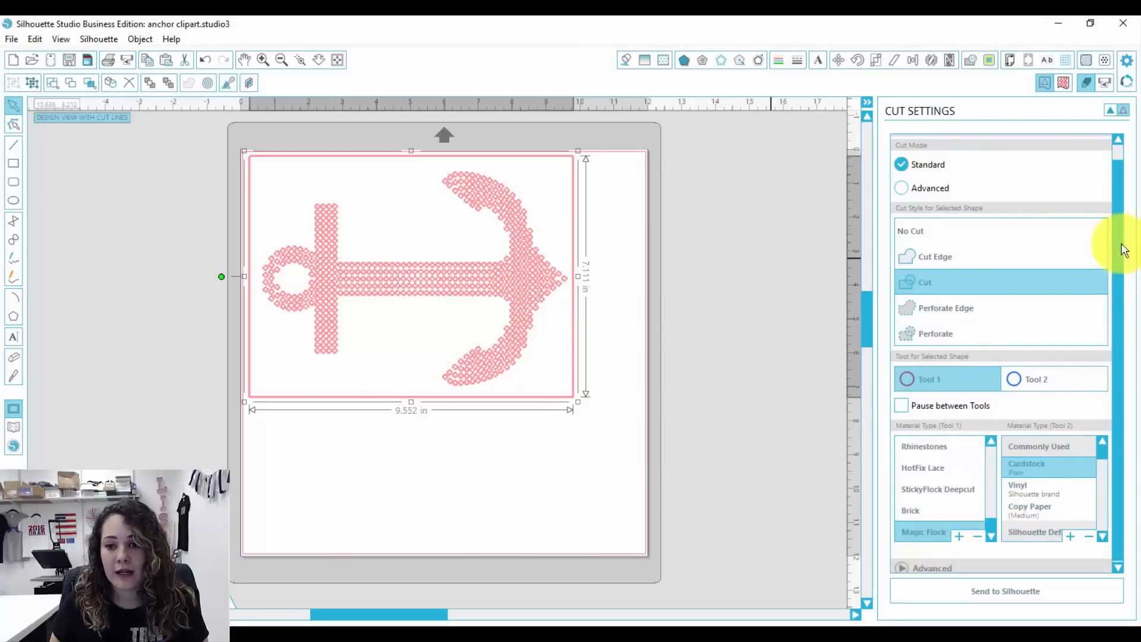
left_click_drag(1115, 173, 1122, 374)
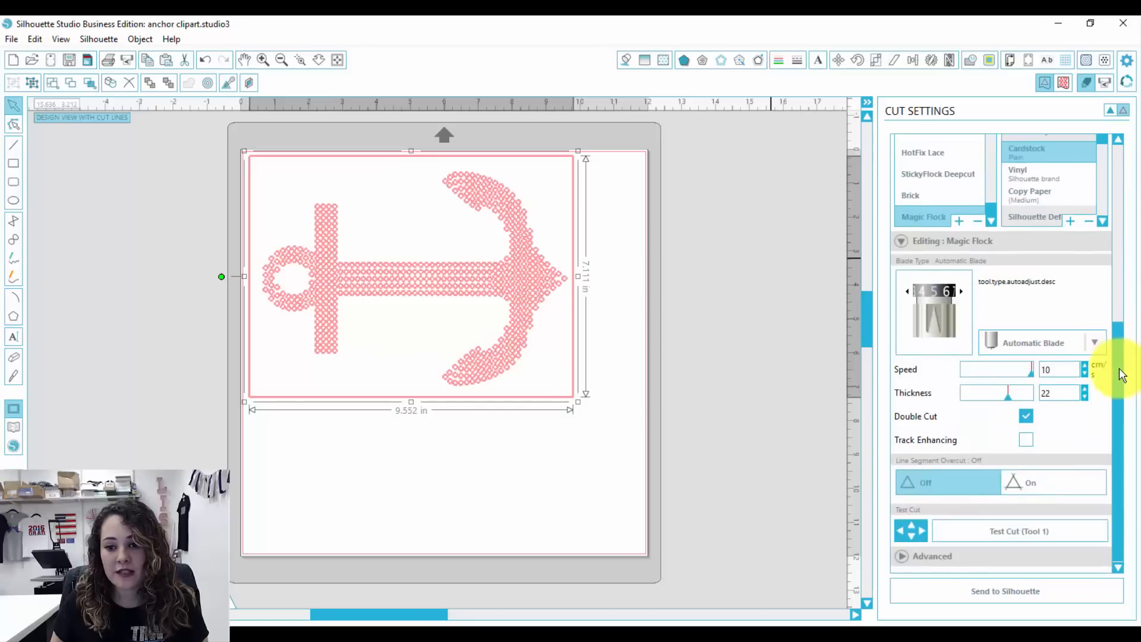